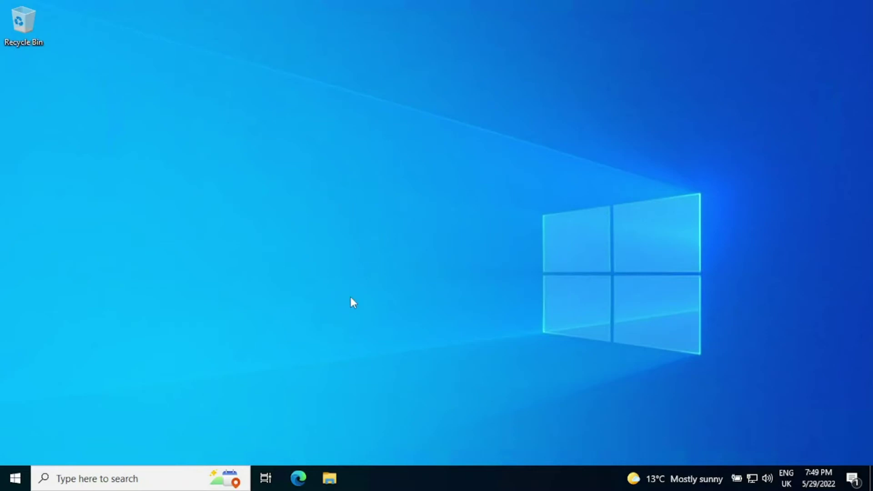
Search Bing for 'spybot search' in a maximized Edge window and accept the cookie notice.
left_click(298, 478)
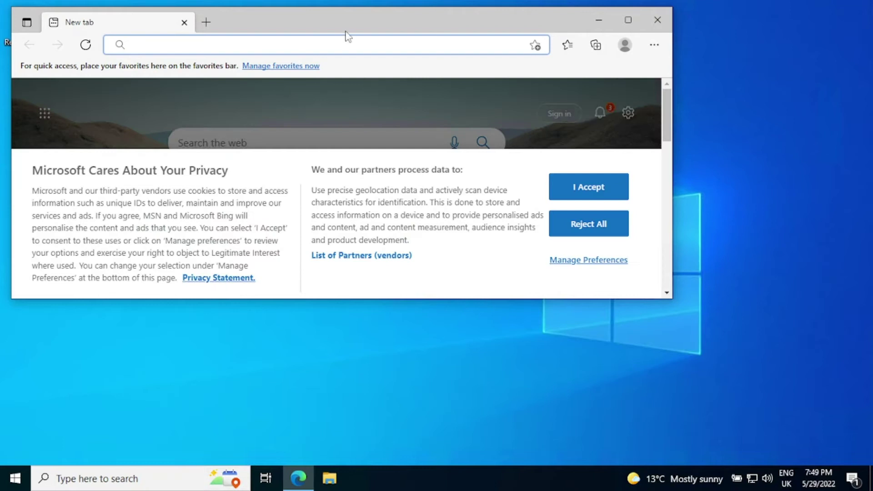
double_click(344, 28)
type("spy")
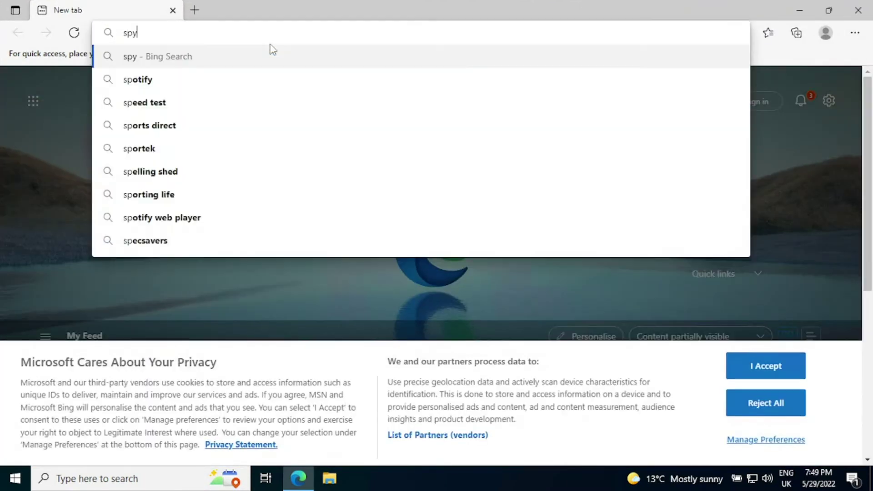
type("bot search")
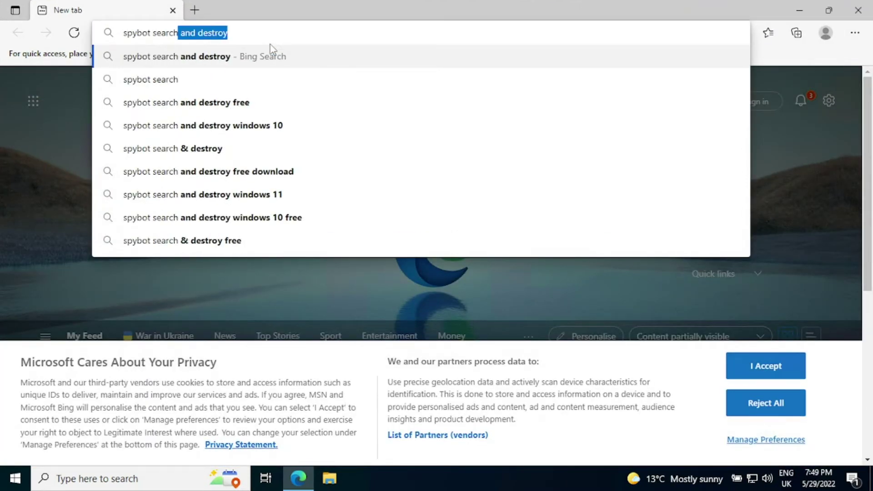
key("Return")
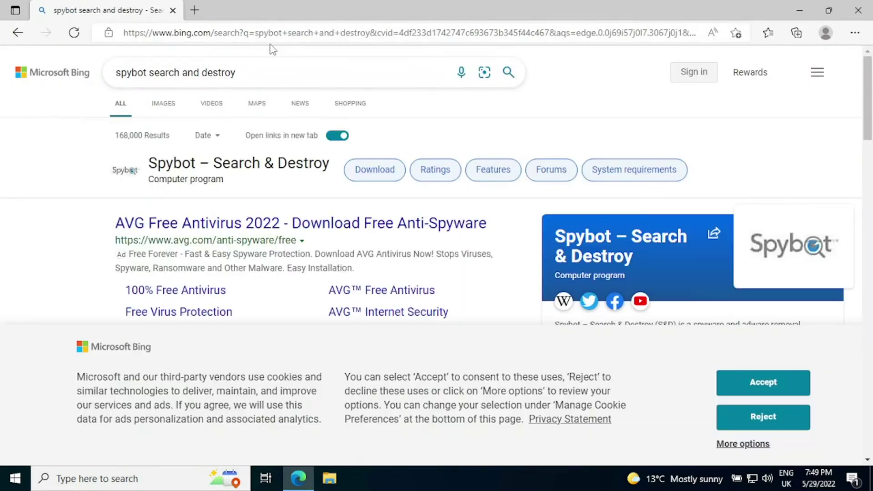
left_click(754, 377)
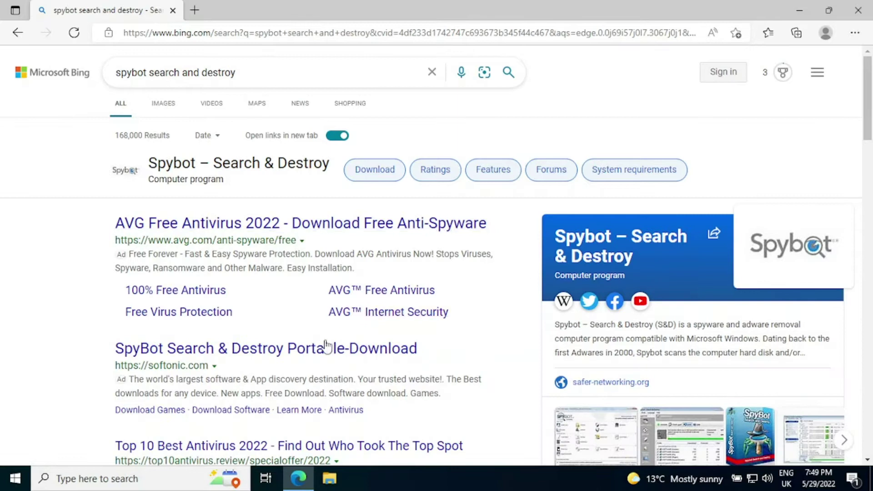
scroll(523, 141, "down", 5)
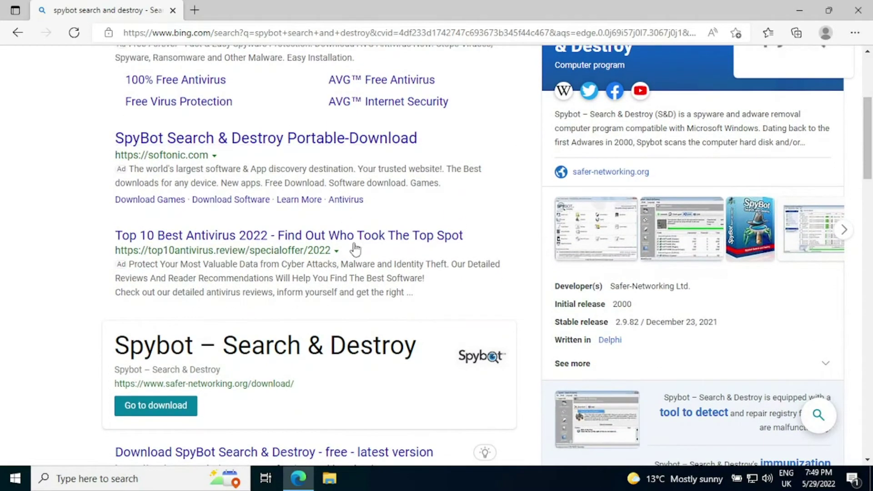
From the Spybot homepage's Products section, open the Search & Destroy editions comparison Features table.
left_click_drag(868, 140, 869, 265)
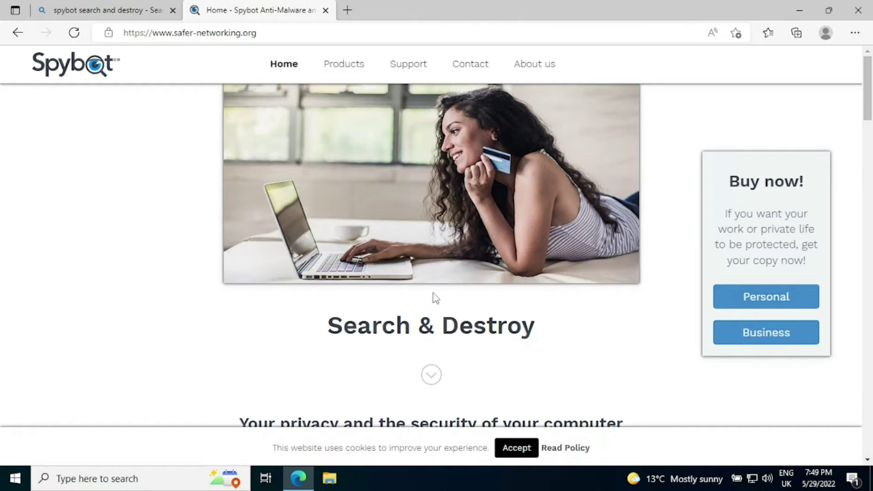
scroll(871, 111, "down", 3)
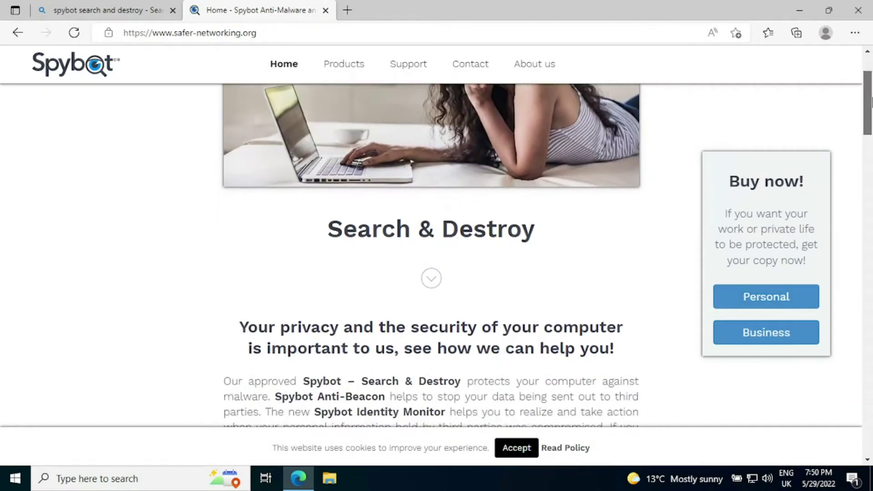
scroll(870, 111, "down", 2)
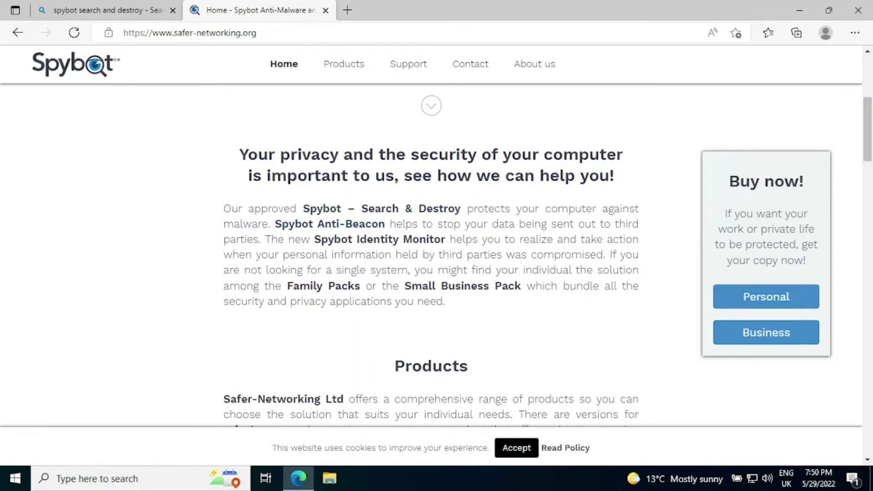
left_click(421, 210)
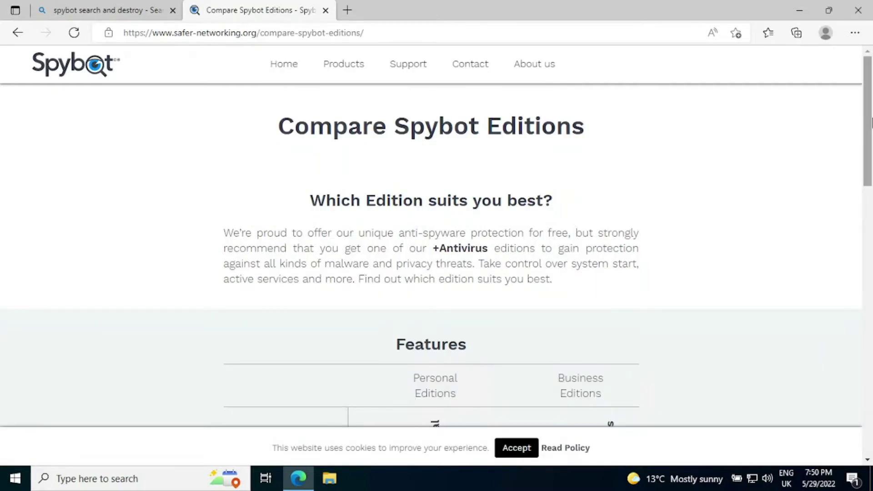
left_click_drag(867, 121, 868, 222)
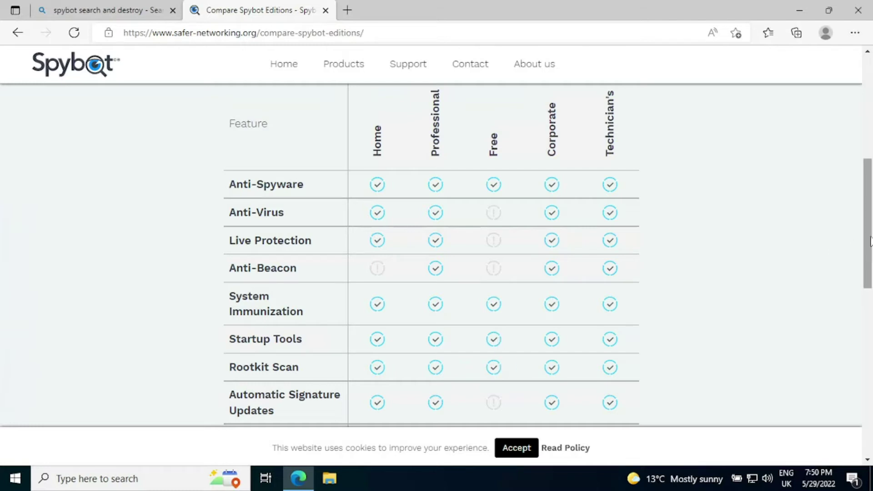
left_click_drag(869, 239, 867, 179)
scroll(744, 203, "down", 1)
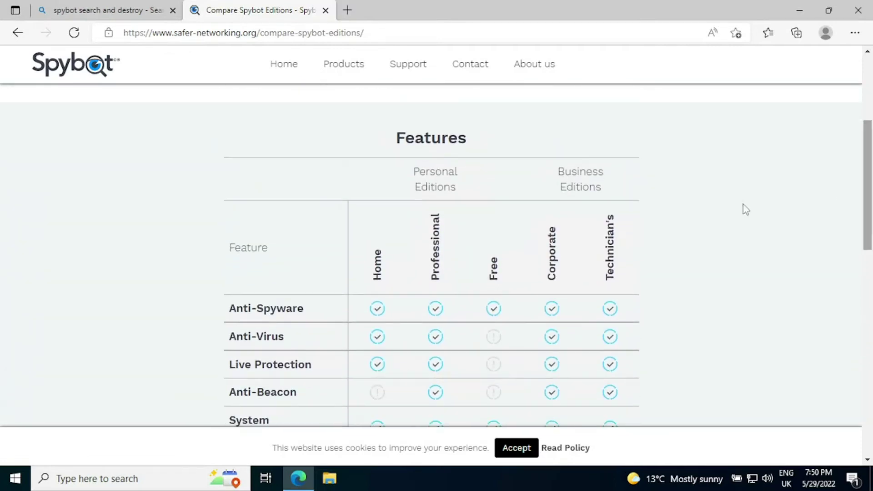
Open the Free edition page and scroll to its Spybot 2.9 download section.
left_click(494, 272)
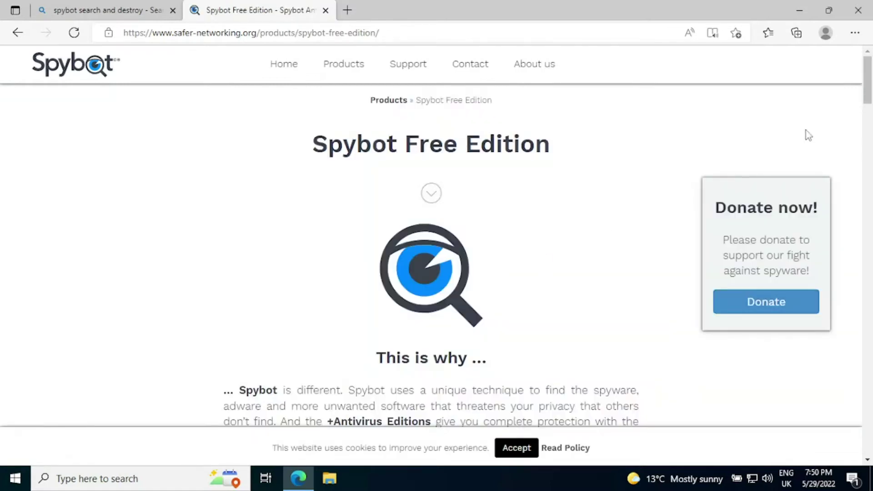
left_click_drag(870, 91, 870, 409)
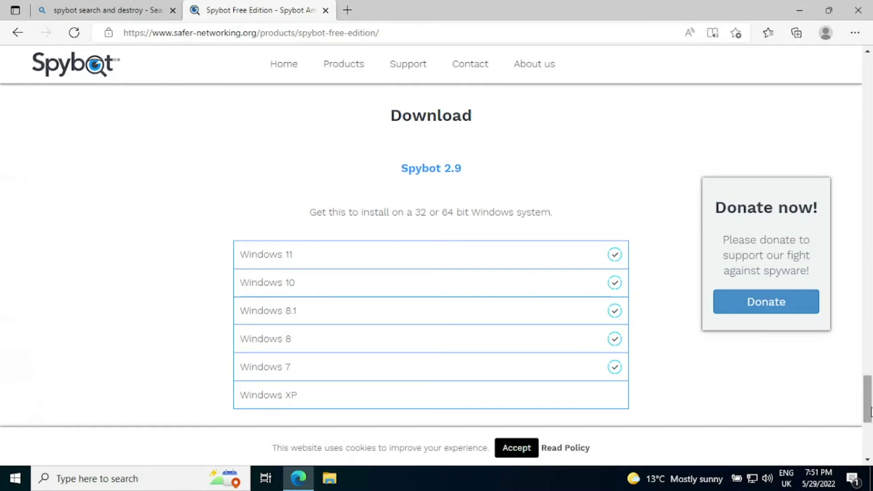
scroll(871, 256, "down", 3)
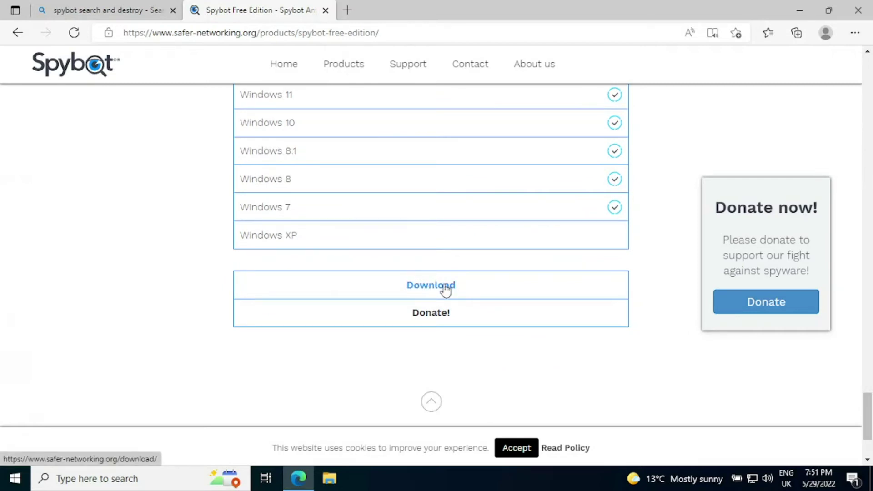
Go to the Spybot 2.9 download page and follow 'Download from FossHub' to the installer table.
left_click(445, 290)
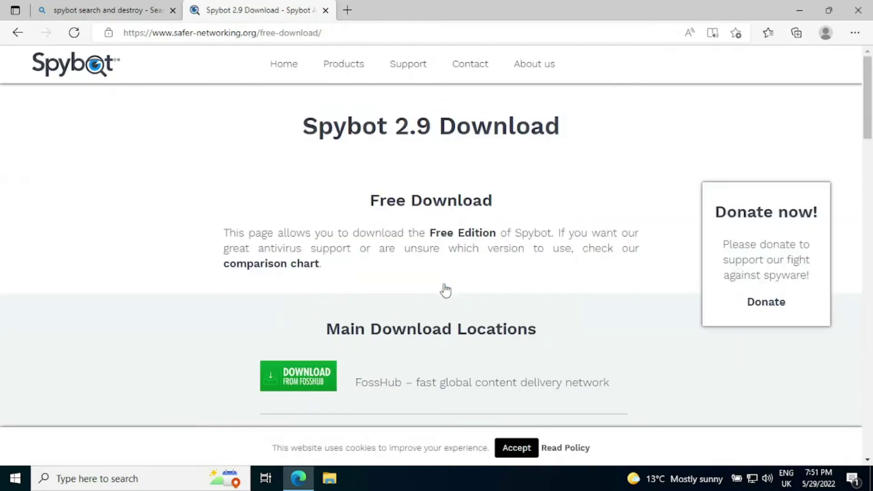
scroll(871, 143, "down", 3)
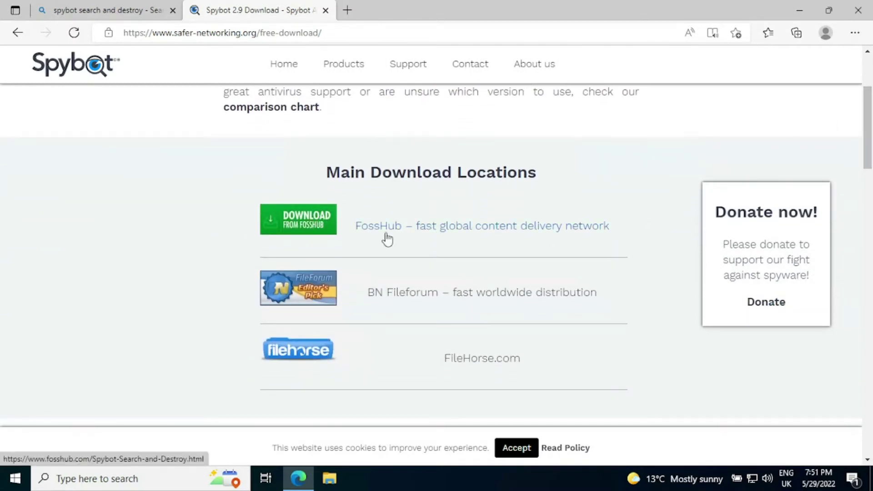
left_click(310, 230)
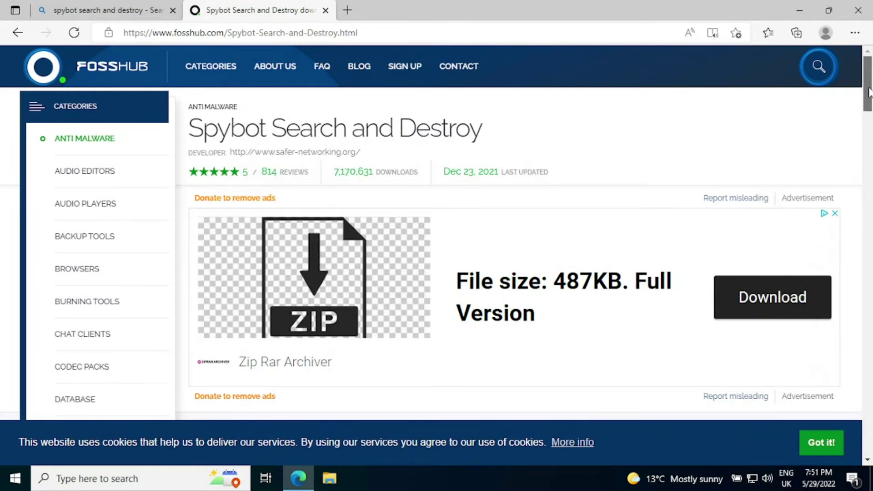
scroll(869, 99, "down", 1)
left_click_drag(870, 99, 871, 101)
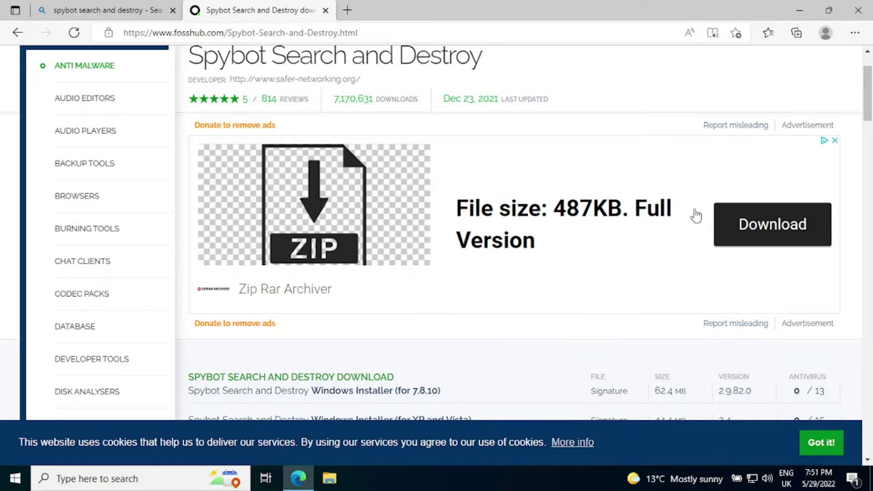
scroll(869, 109, "down", 3)
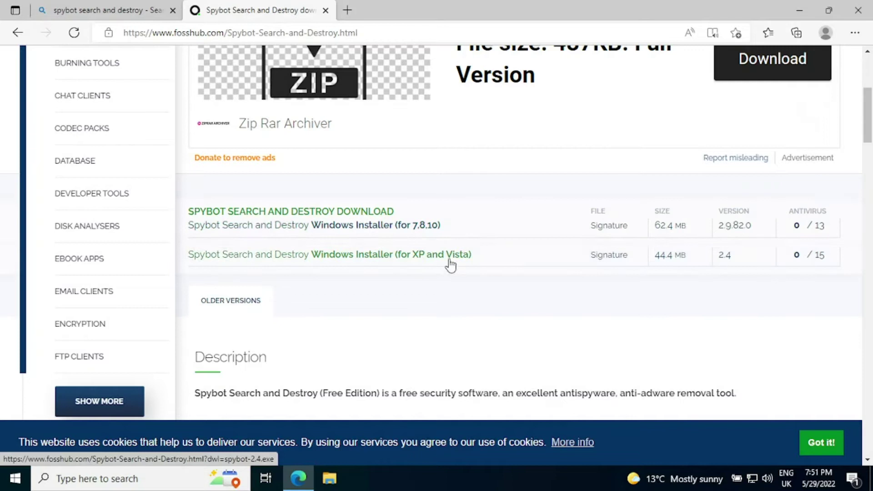
Download the 'Windows Installer (for 7,8,10)', spybotsd-2.9.82.0.exe.
left_click(395, 228)
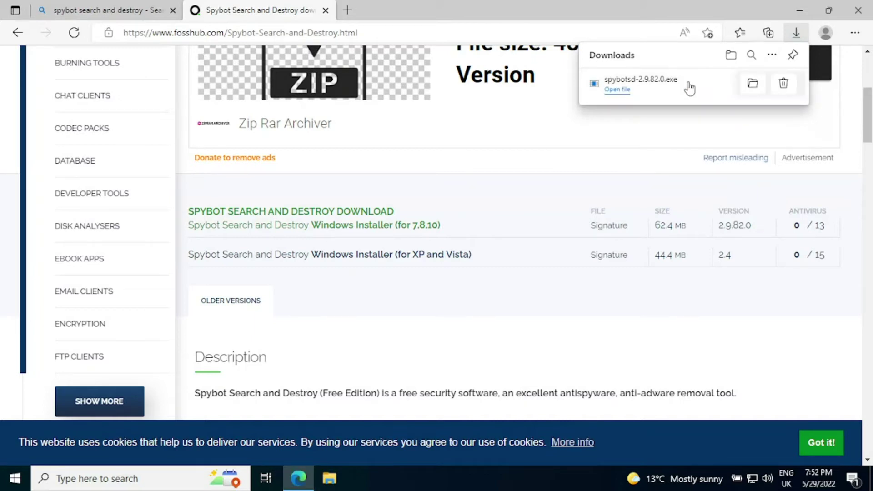
Run spybotsd-2.9.82.0.exe, close Edge, and confirm English as the setup language.
left_click(615, 91)
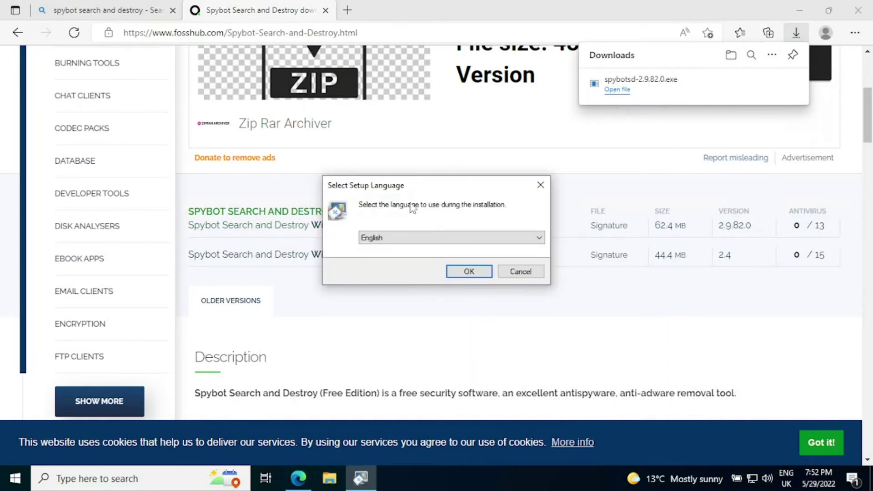
left_click(858, 13)
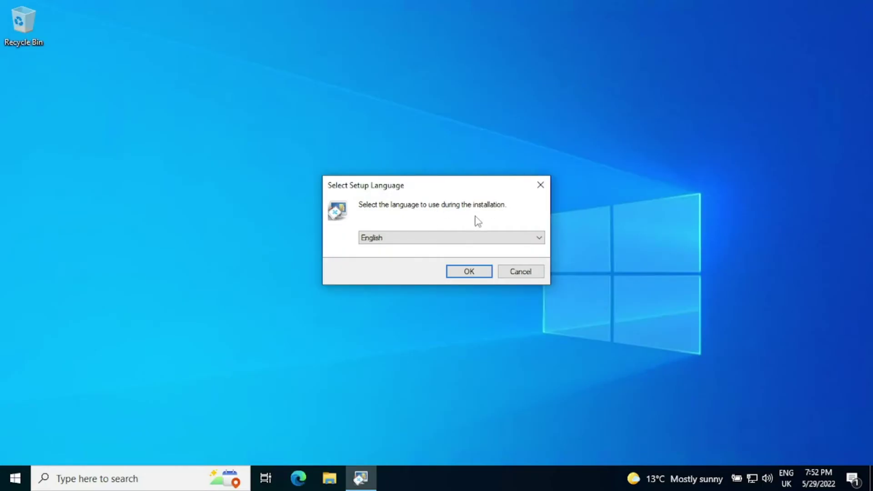
left_click(465, 274)
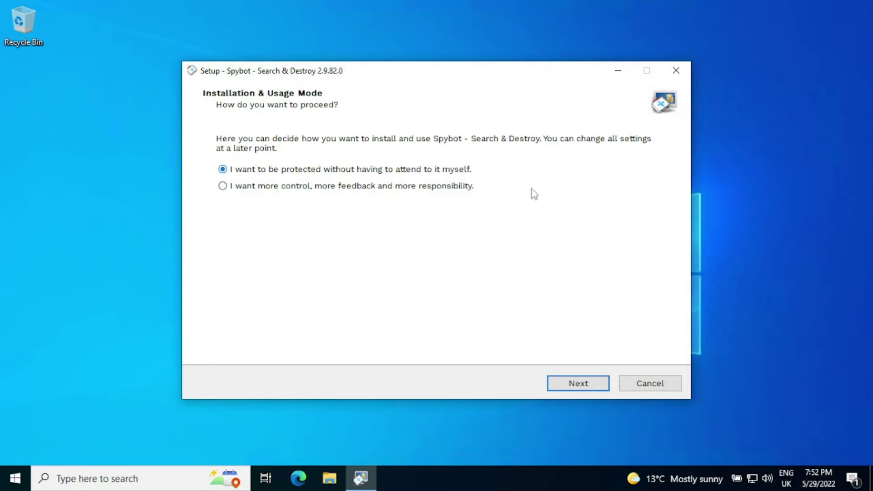
Continue with hands-off protection mode, read through the License Agreement, and select 'I accept the agreement'.
left_click(583, 384)
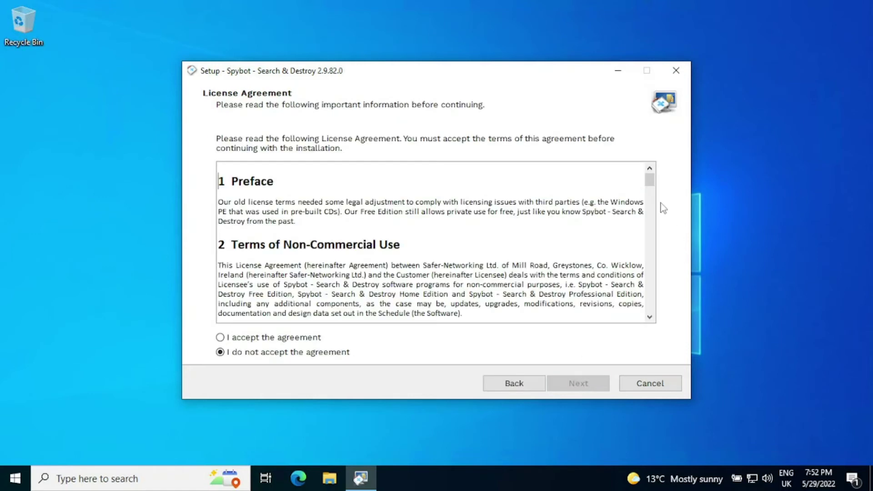
scroll(652, 186, "down", 3)
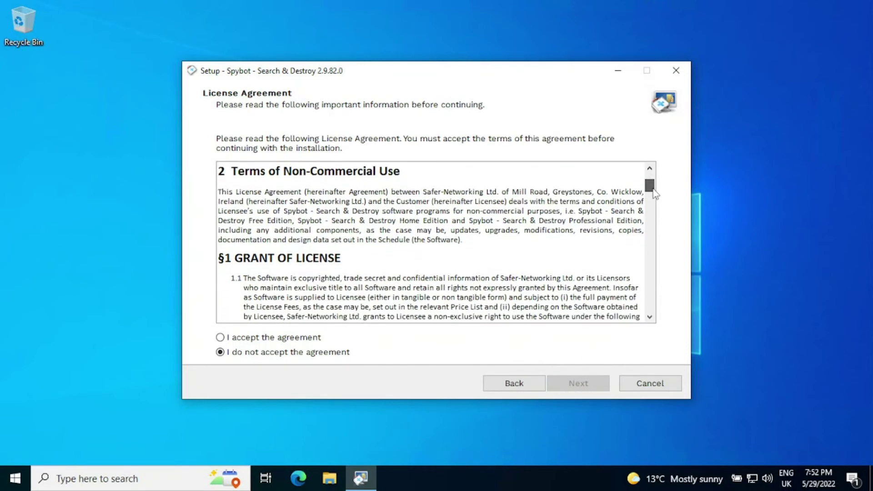
scroll(655, 195, "down", 10)
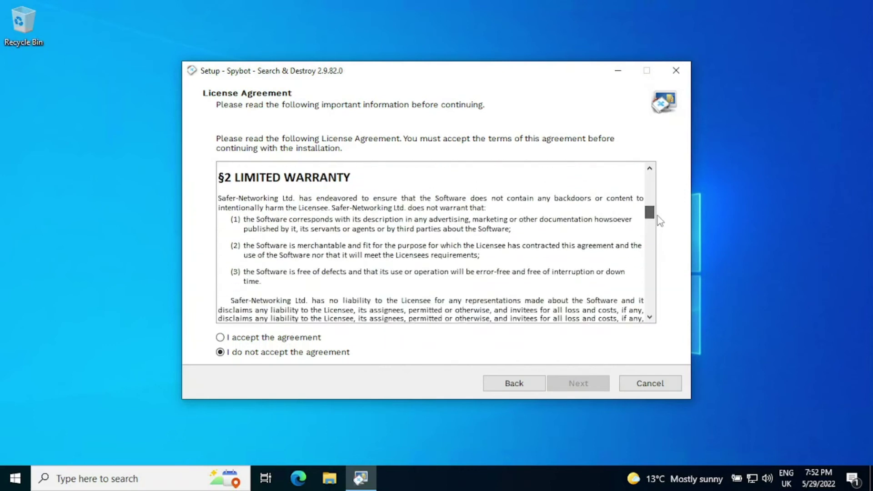
left_click_drag(658, 215, 662, 274)
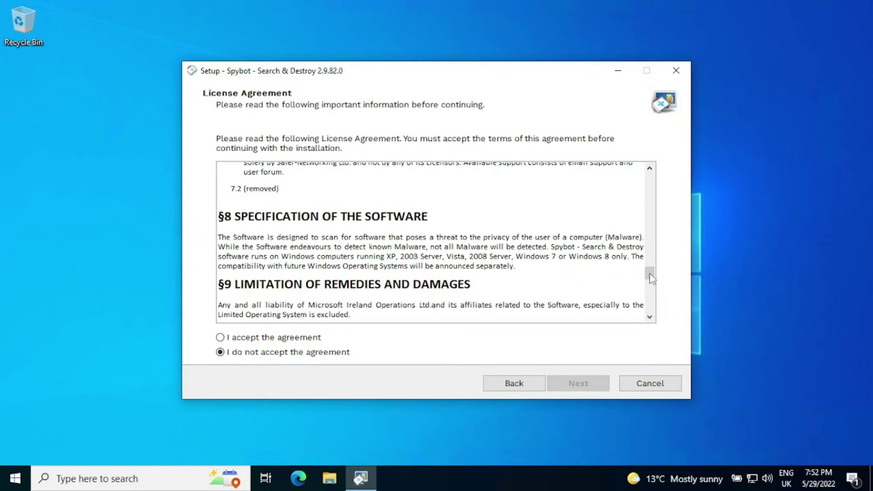
left_click_drag(651, 277, 656, 323)
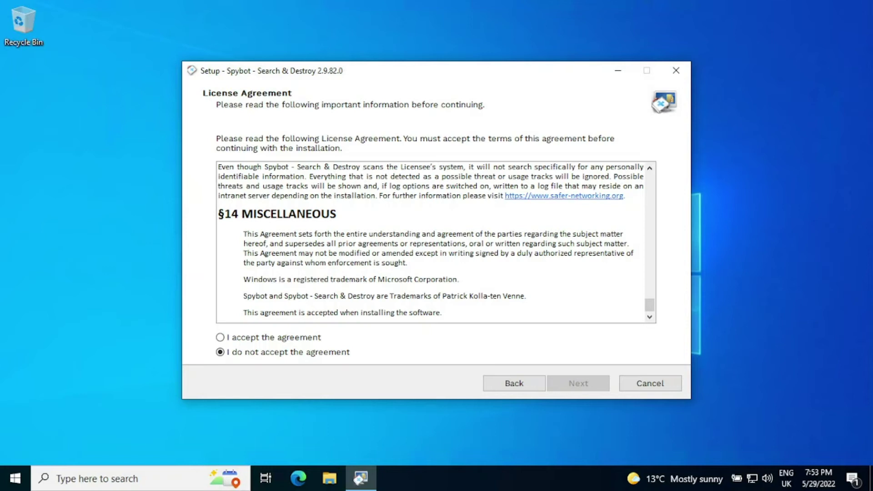
left_click(294, 339)
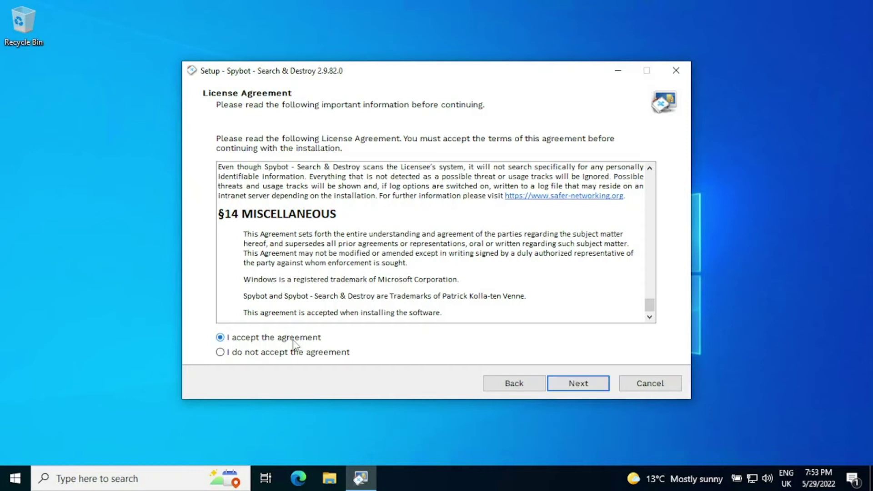
Move on to the Privacy Policy, scroll through it, accept it, and continue.
left_click(573, 386)
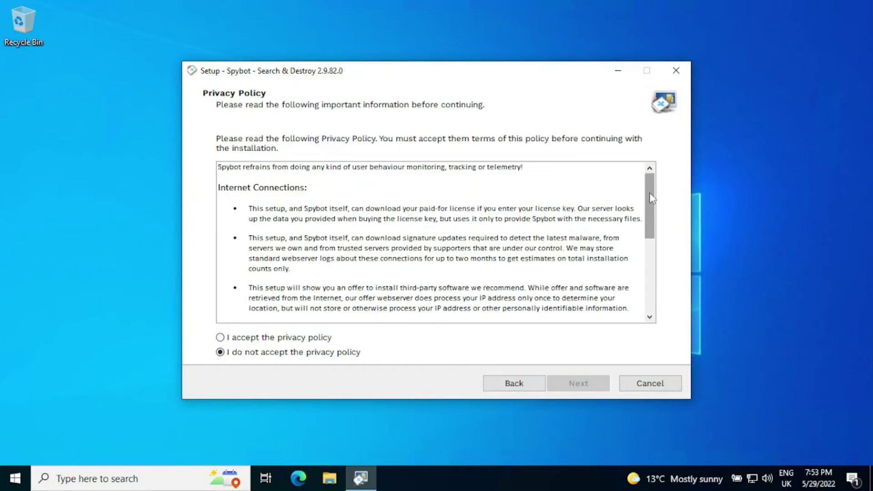
left_click_drag(650, 199, 655, 297)
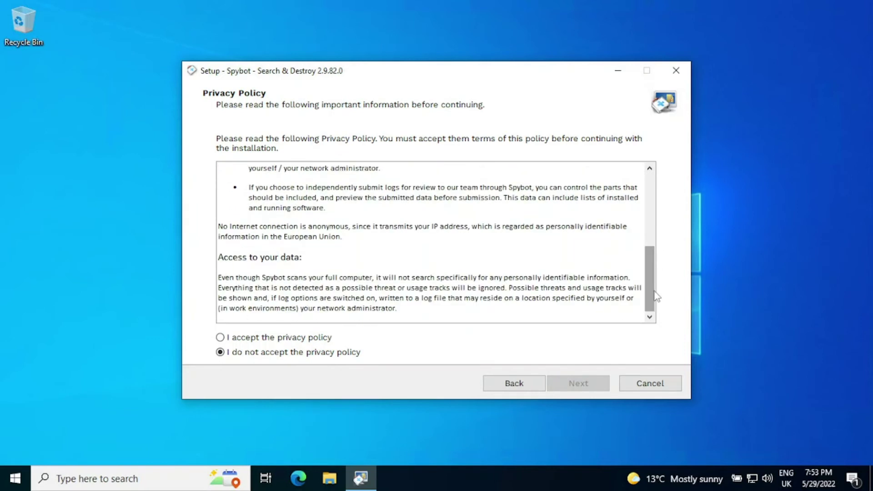
left_click(307, 339)
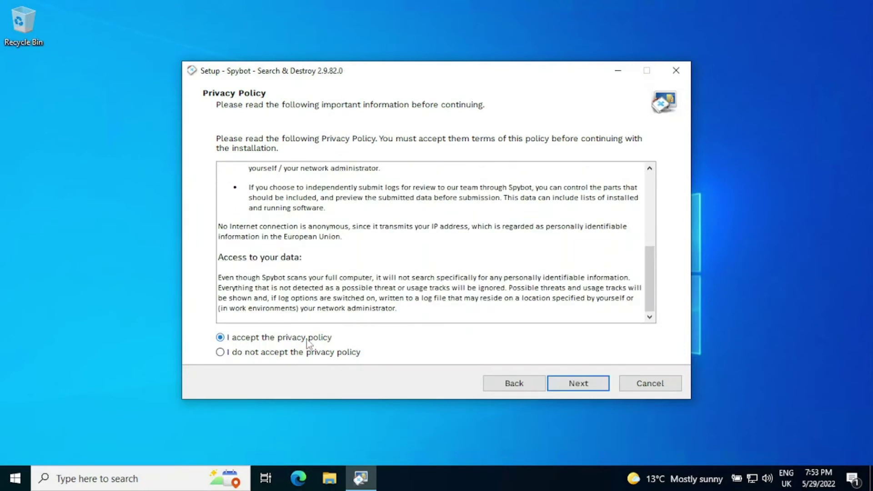
left_click(579, 383)
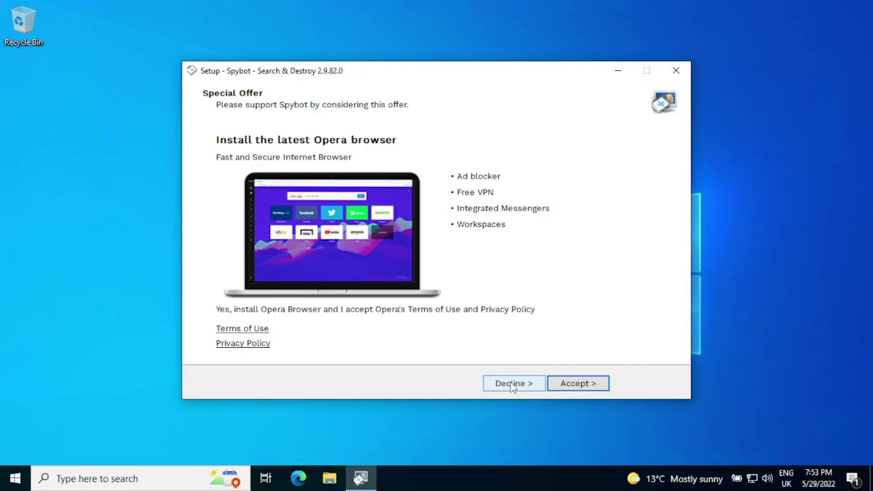
Decline the Opera browser offer and pick 'Spybot (without anti-virus)' as the edition.
left_click(512, 387)
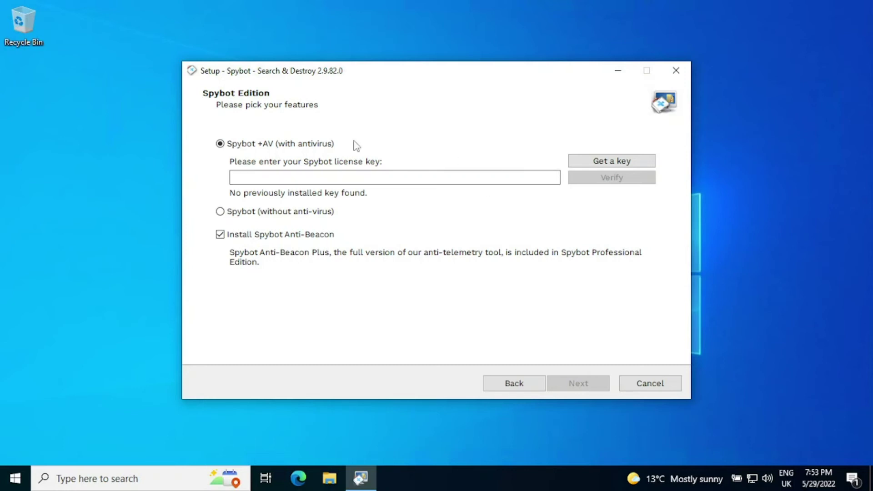
left_click(300, 217)
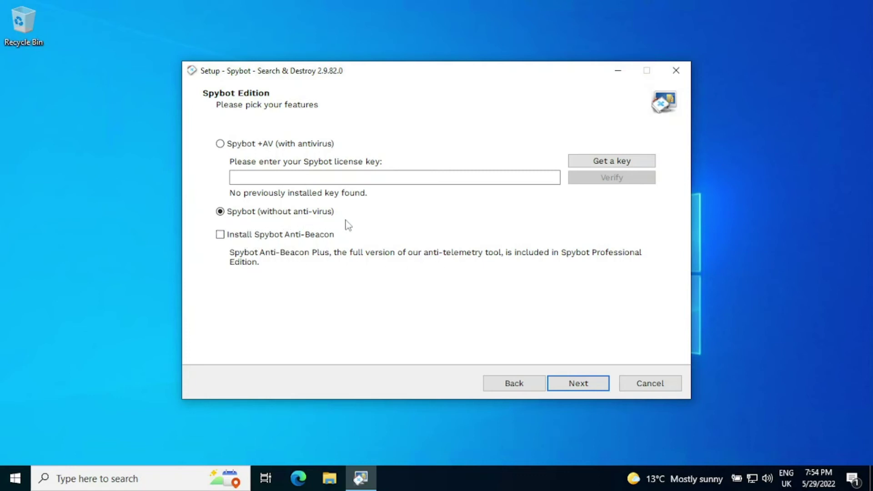
Continue with the chosen edition and scroll through the Ready to Install summary.
left_click(579, 384)
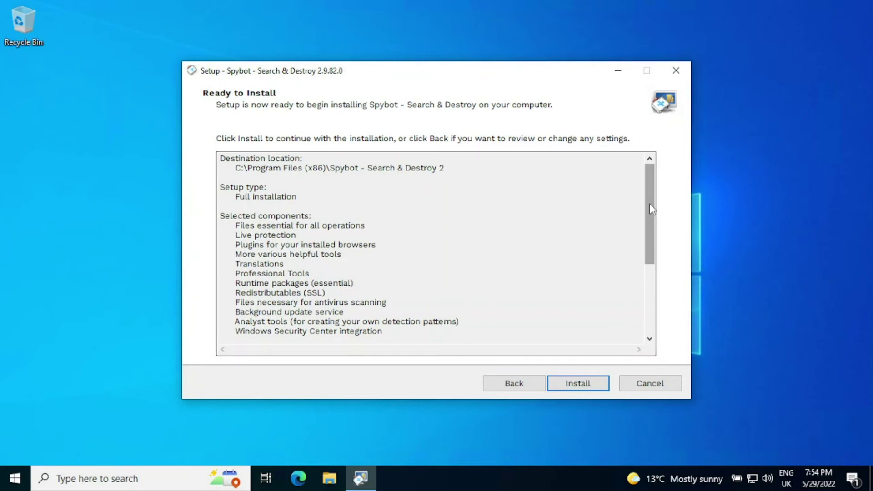
left_click_drag(651, 210, 654, 231)
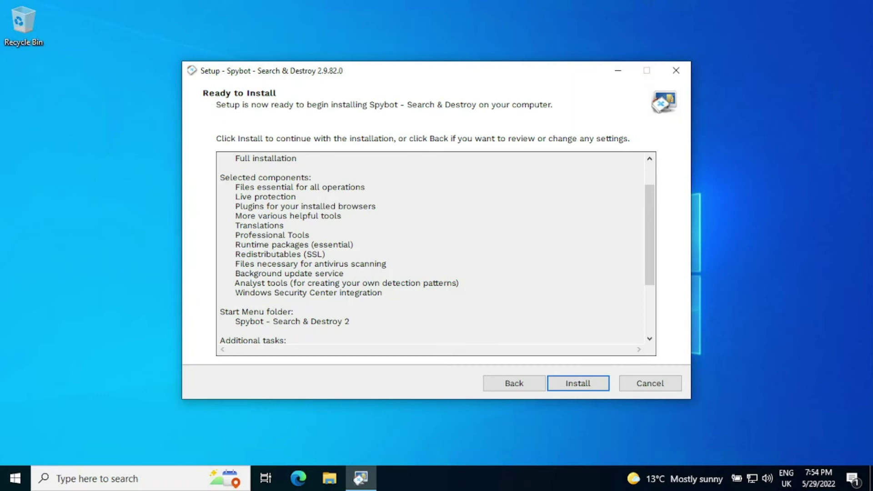
left_click_drag(653, 265, 654, 335)
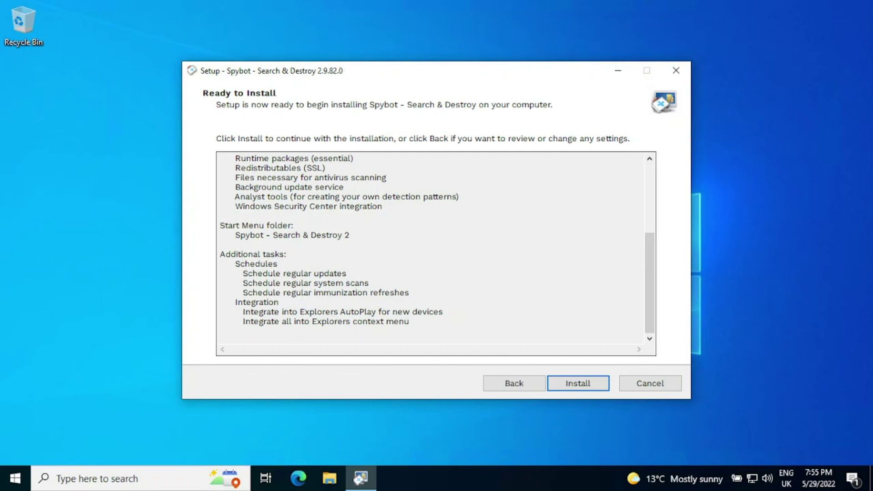
Install Spybot and let the updater install its 125 signature updates.
left_click(577, 384)
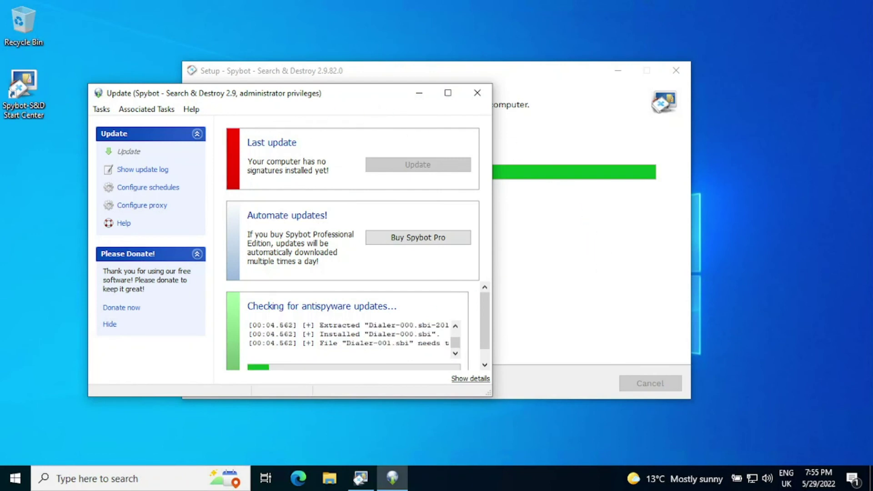
left_click(576, 316)
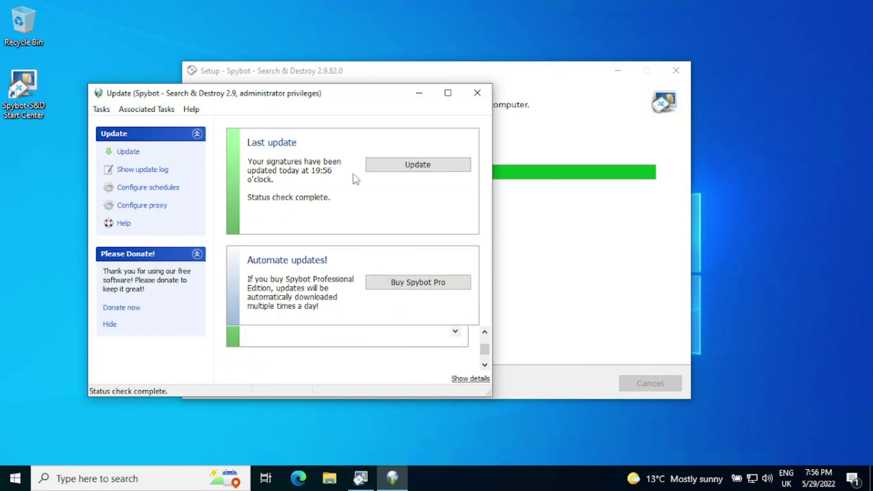
left_click(537, 225)
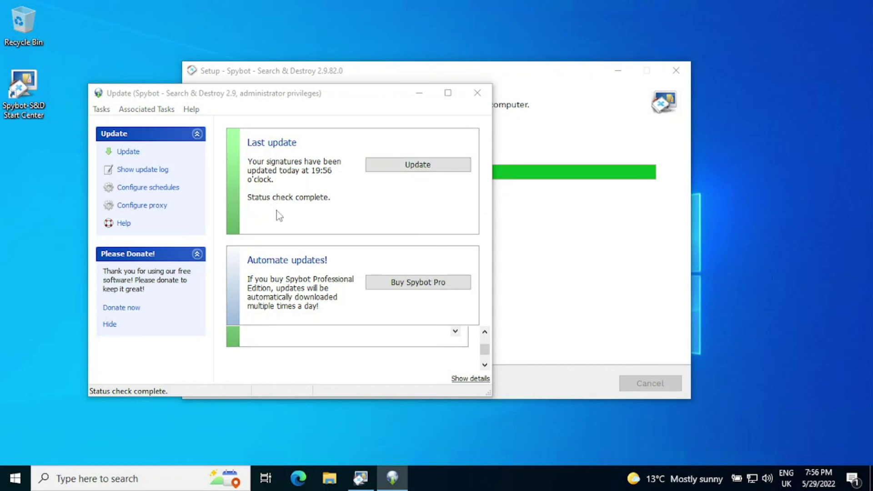
Close the Update window and finish setup, choosing to restart the computer later.
left_click(477, 101)
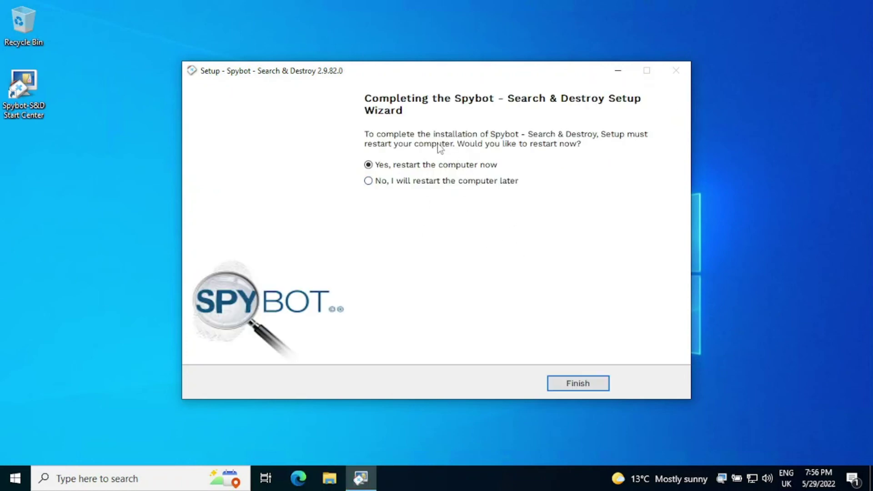
left_click(460, 184)
left_click(570, 384)
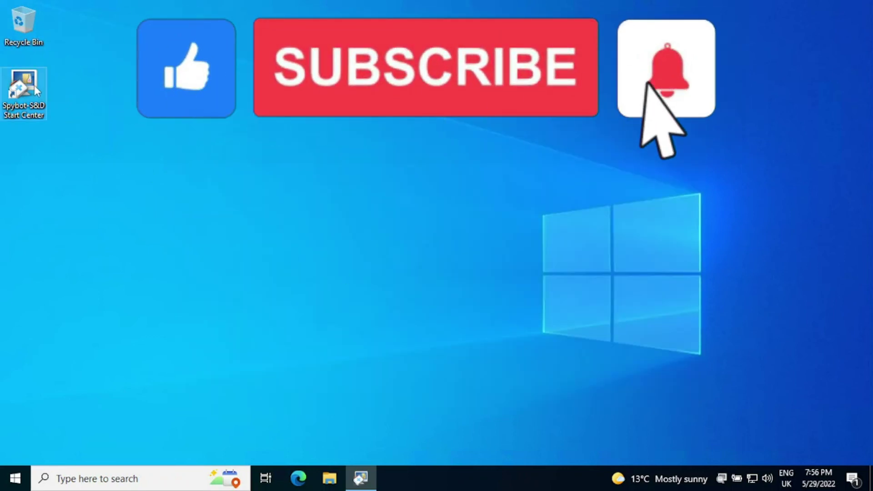